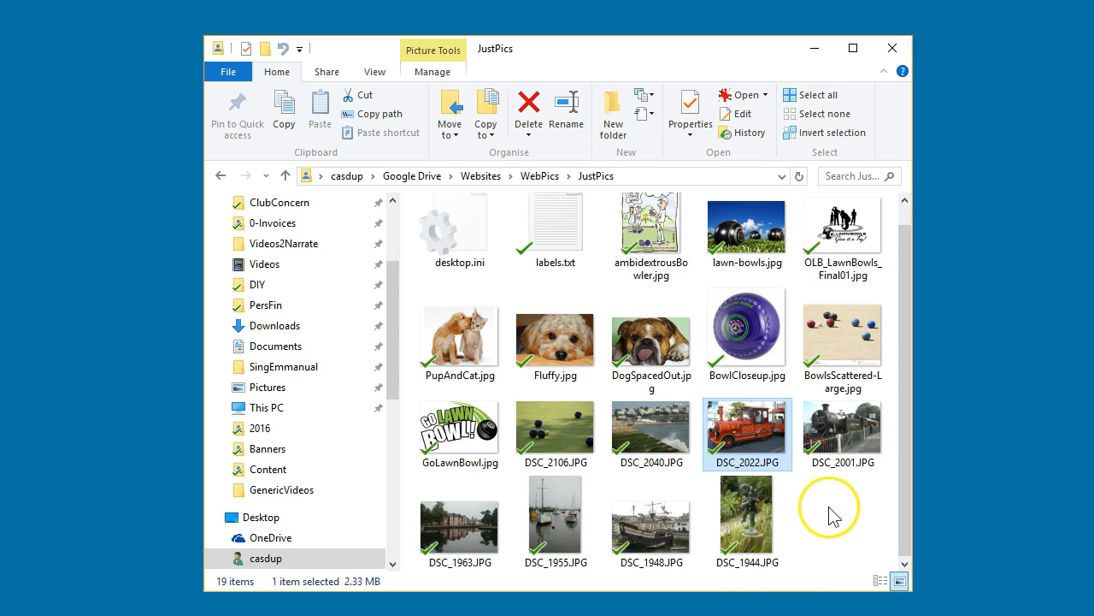
Open the photo DSC_2022.JPG from the JustPics folder in IrfanView
click(739, 434)
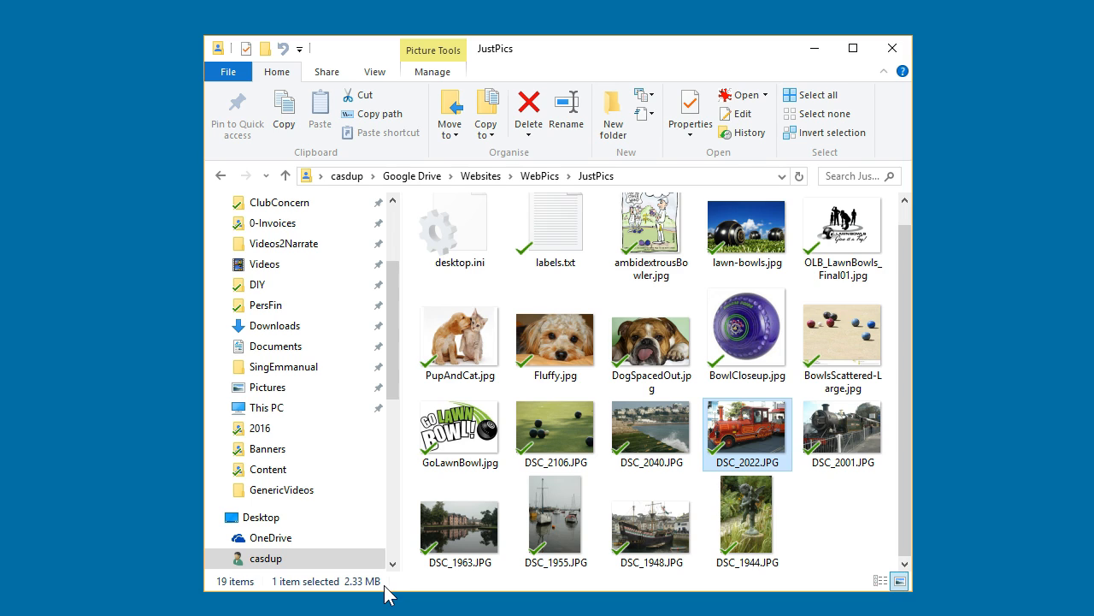
right_click(746, 424)
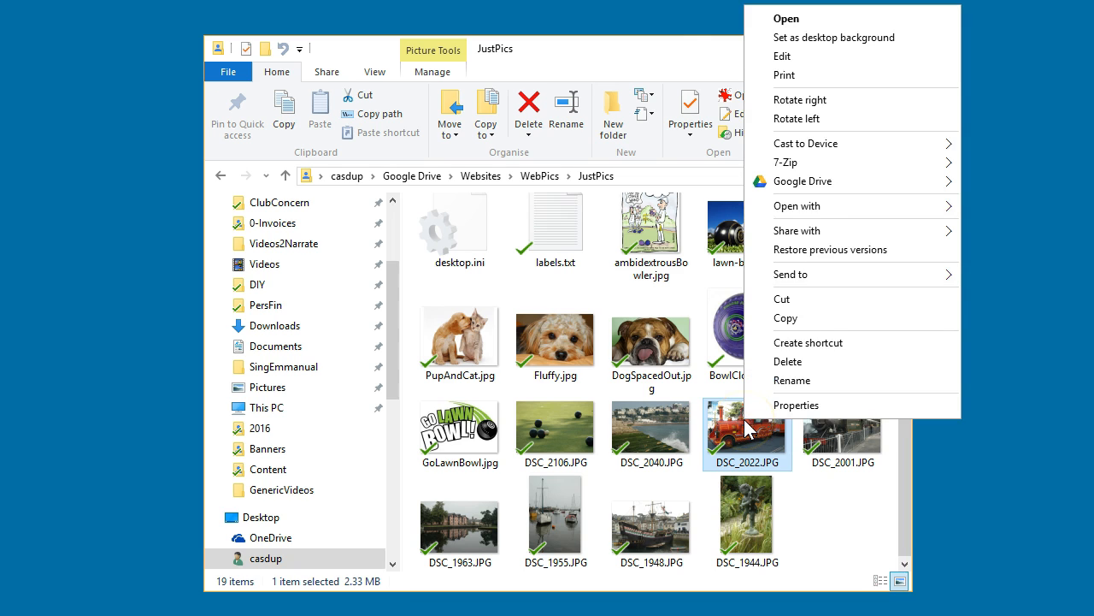
click(814, 208)
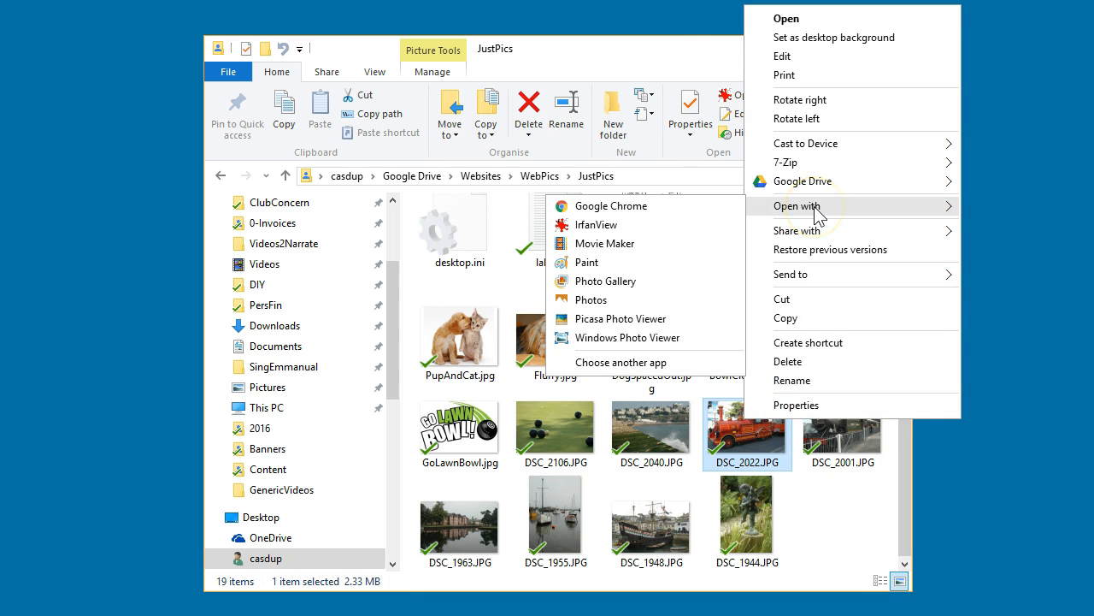
click(640, 233)
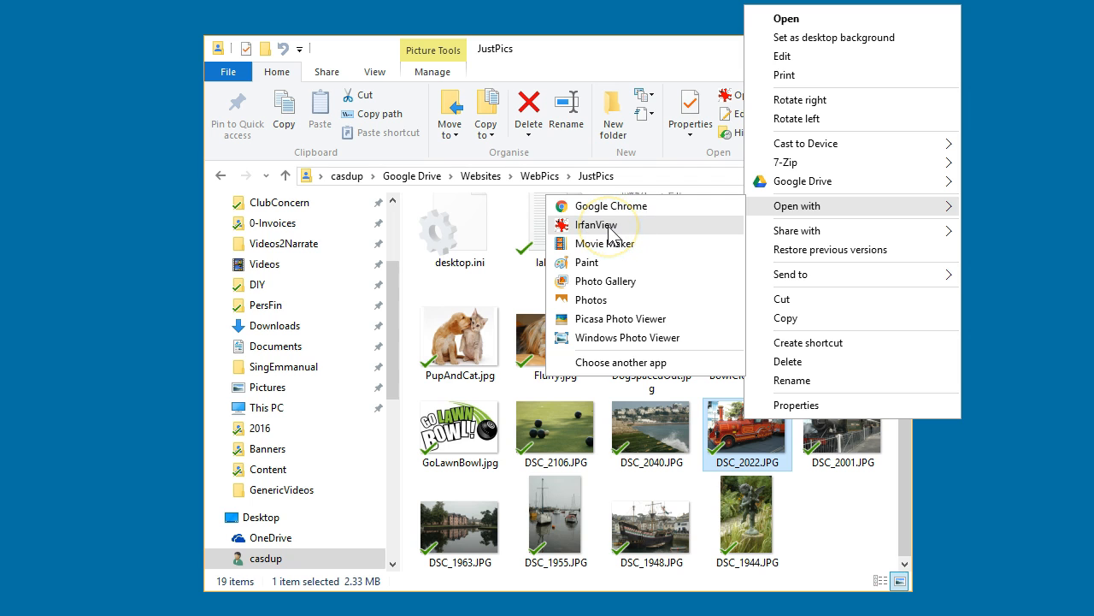
click(612, 233)
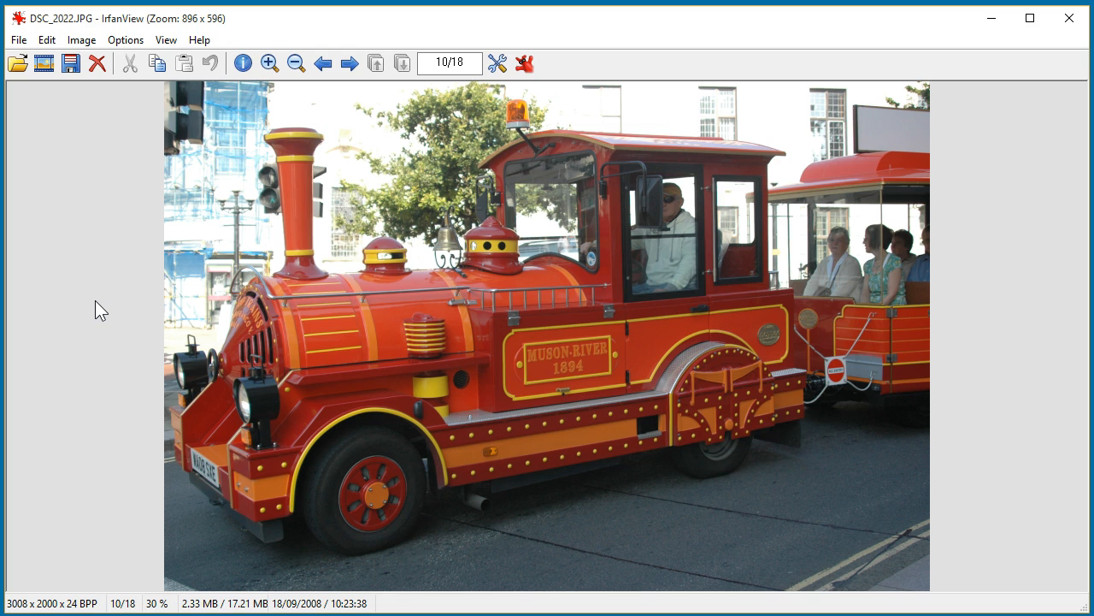
Display the photo at its original size
click(95, 336)
click(164, 39)
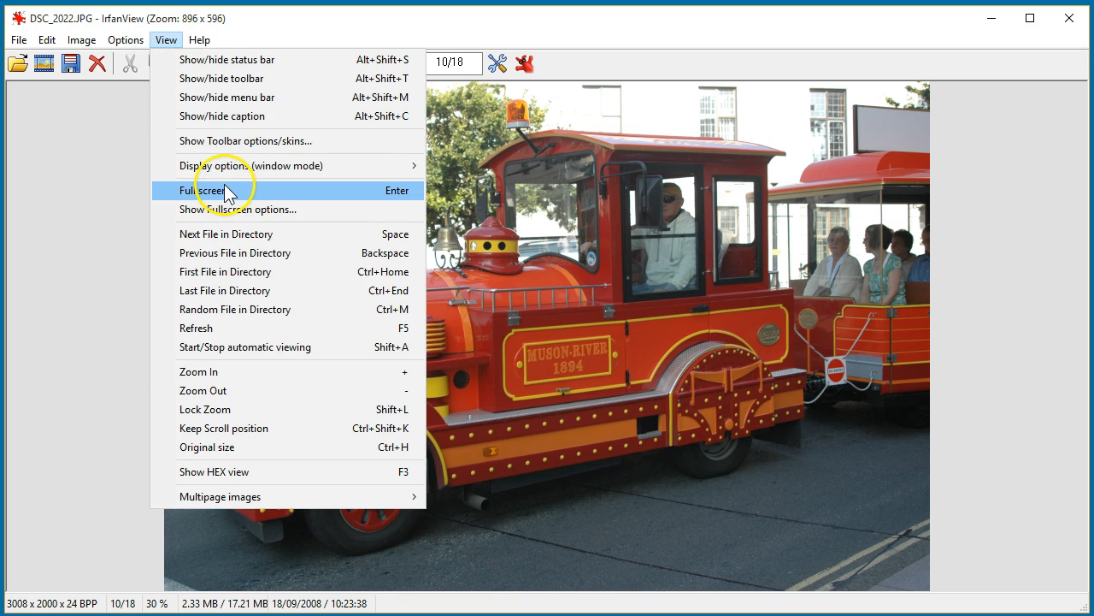
click(237, 448)
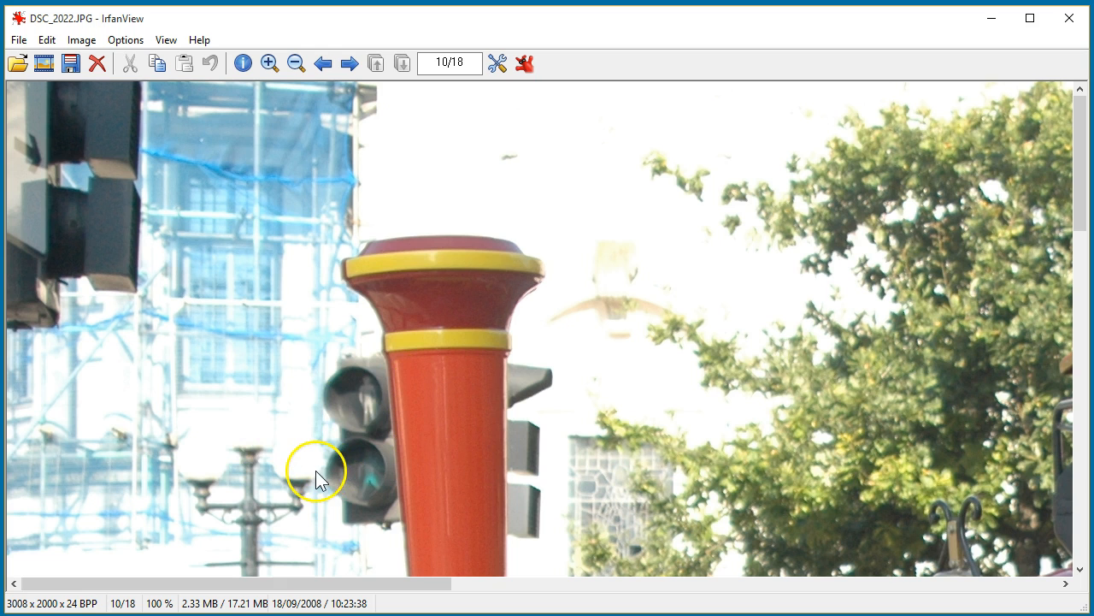
Examine the full-size photo by moving around its details
drag(372, 465, 332, 369)
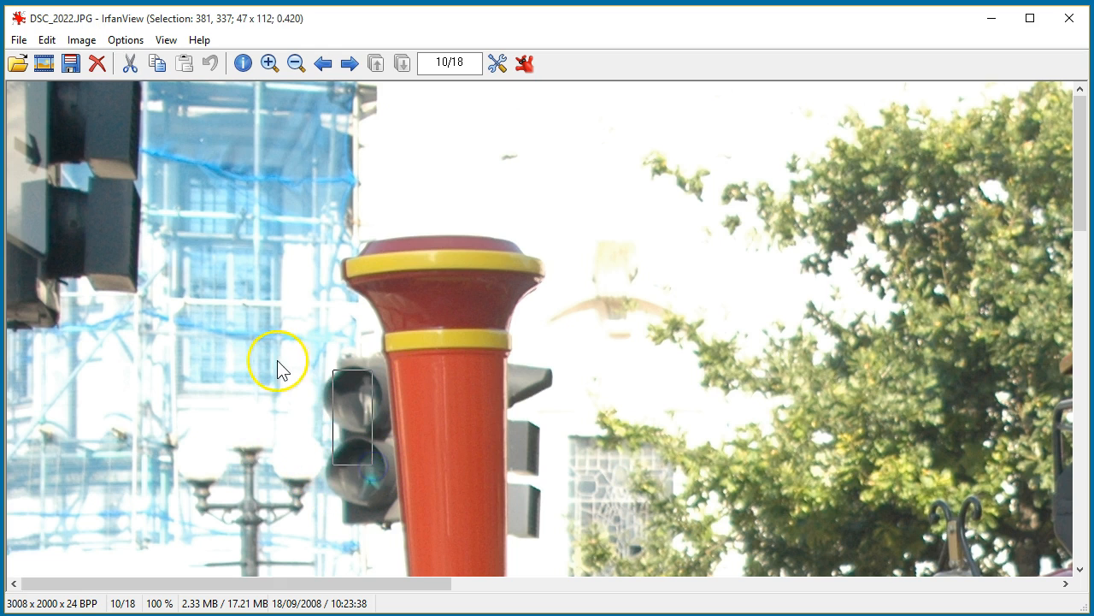
click(276, 360)
scroll(629, 376, down, 6)
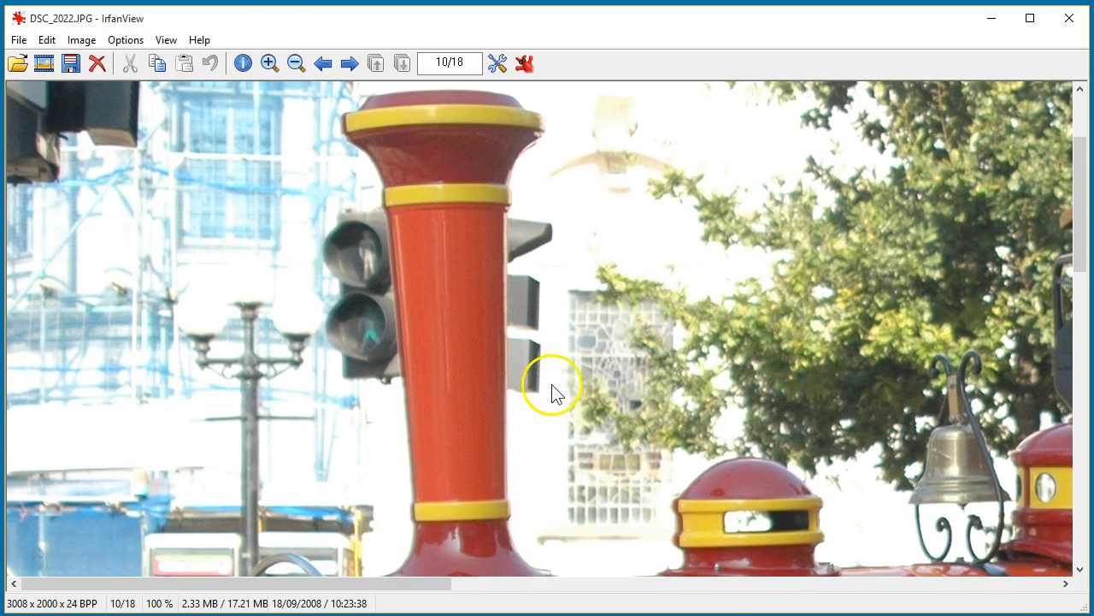
scroll(553, 392, down, 6)
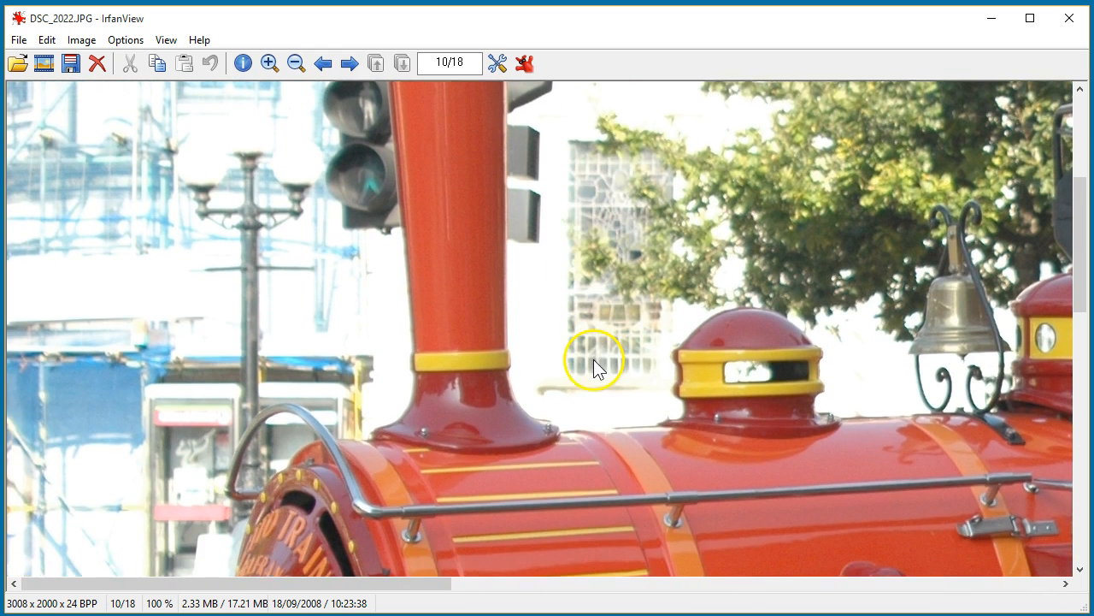
scroll(597, 360, down, 7)
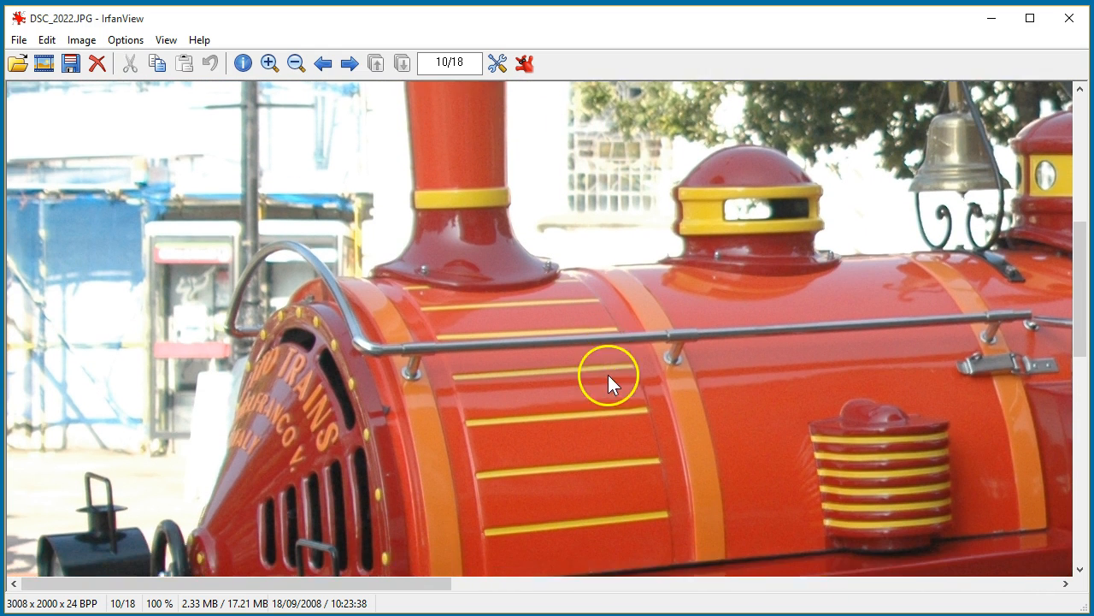
scroll(608, 374, down, 6)
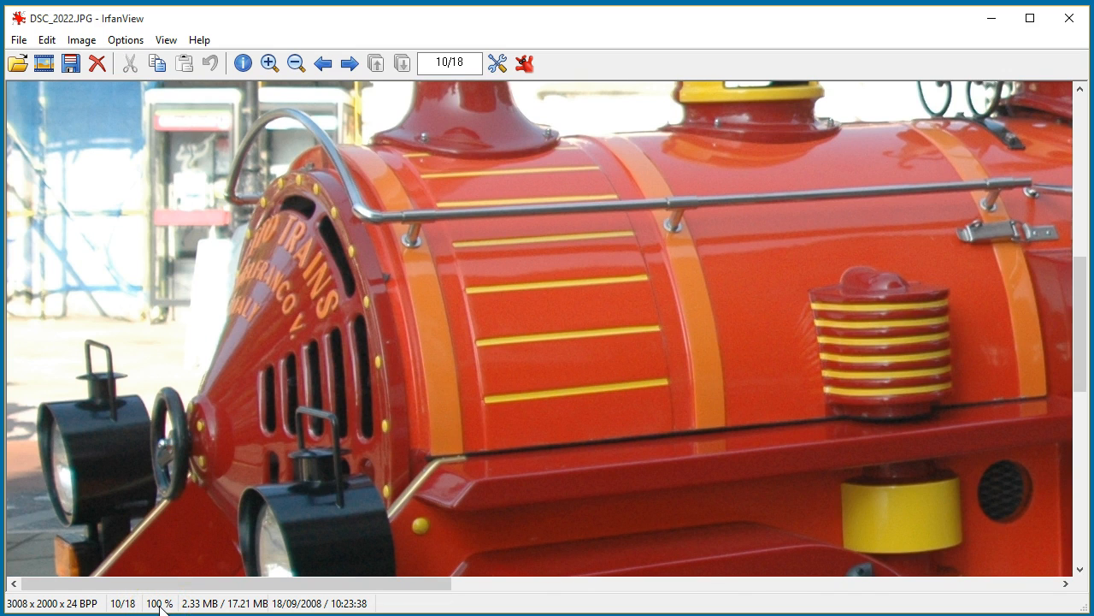
scroll(109, 433, up, 7)
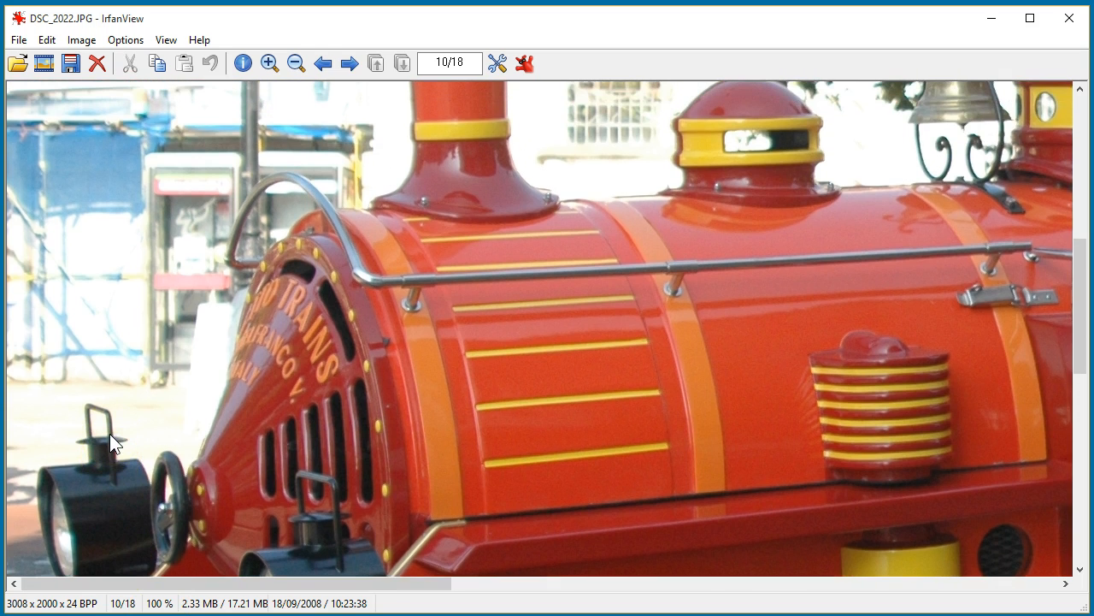
scroll(110, 433, up, 7)
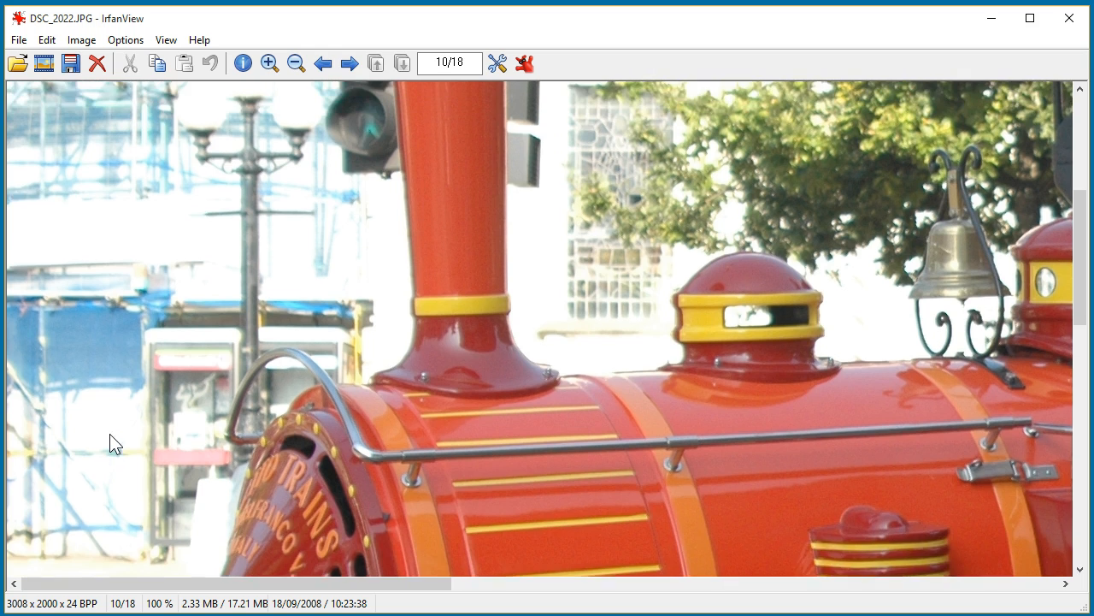
scroll(110, 434, up, 4)
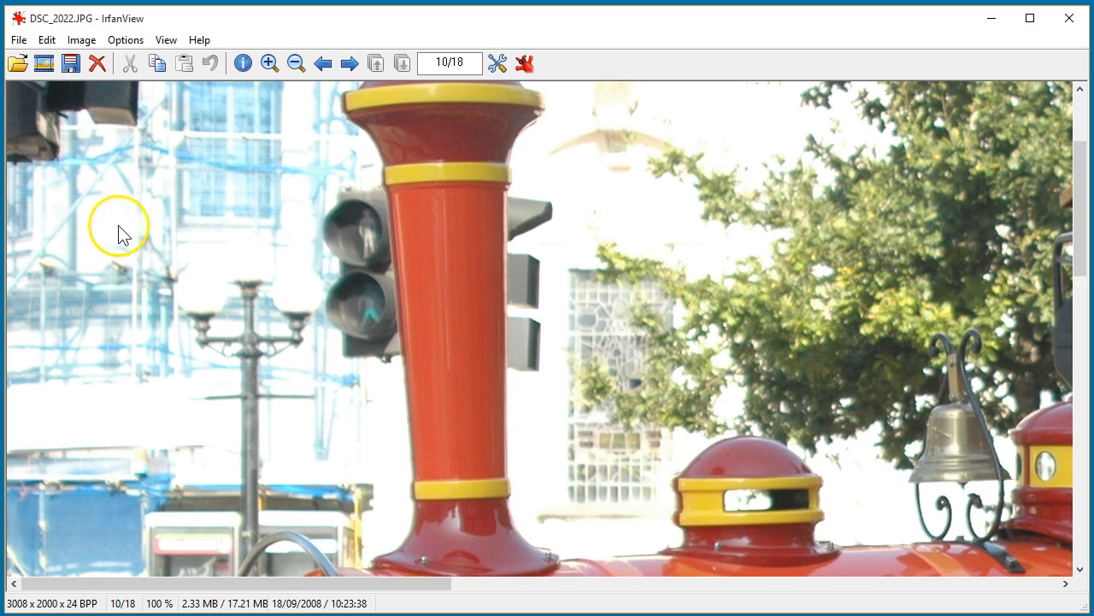
click(175, 237)
click(152, 220)
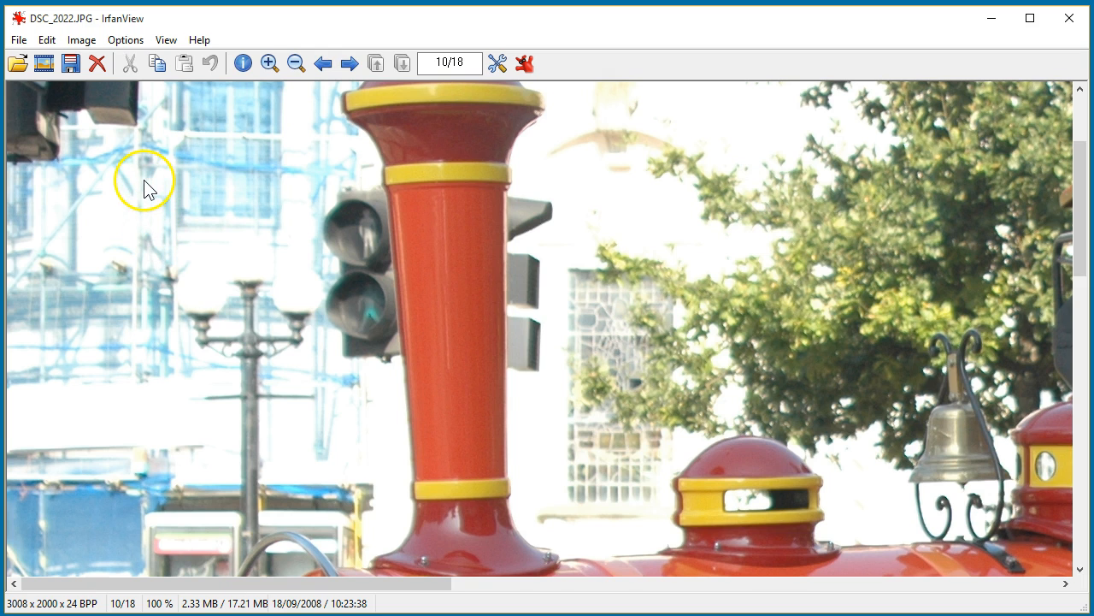
Resize the image to the 800 x 600 pixels standard dimension with aspect ratio preserved, using Resize/Resample
click(82, 43)
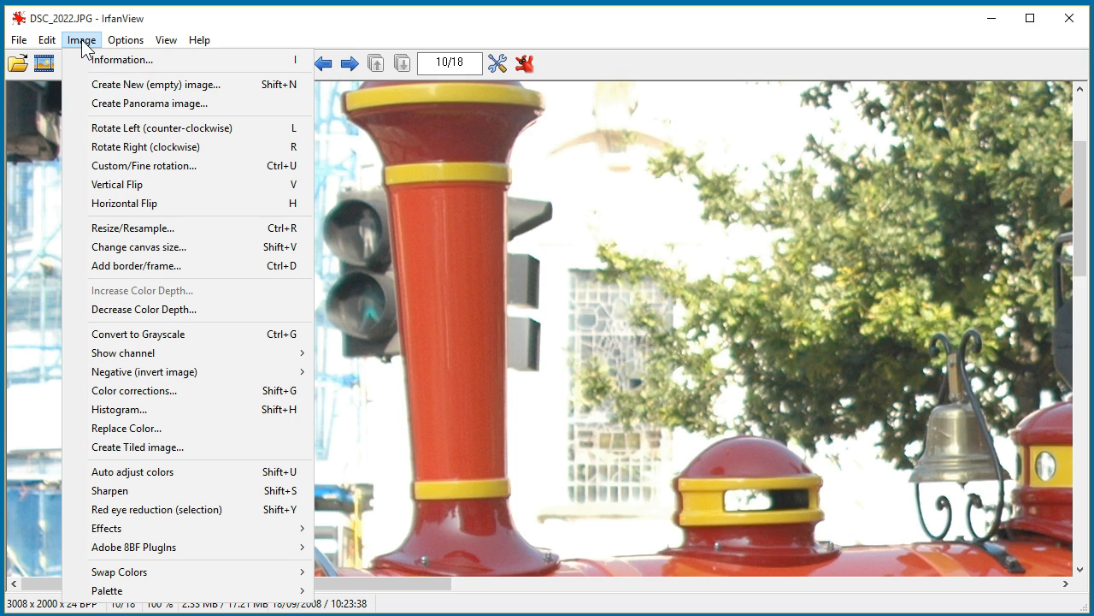
click(140, 230)
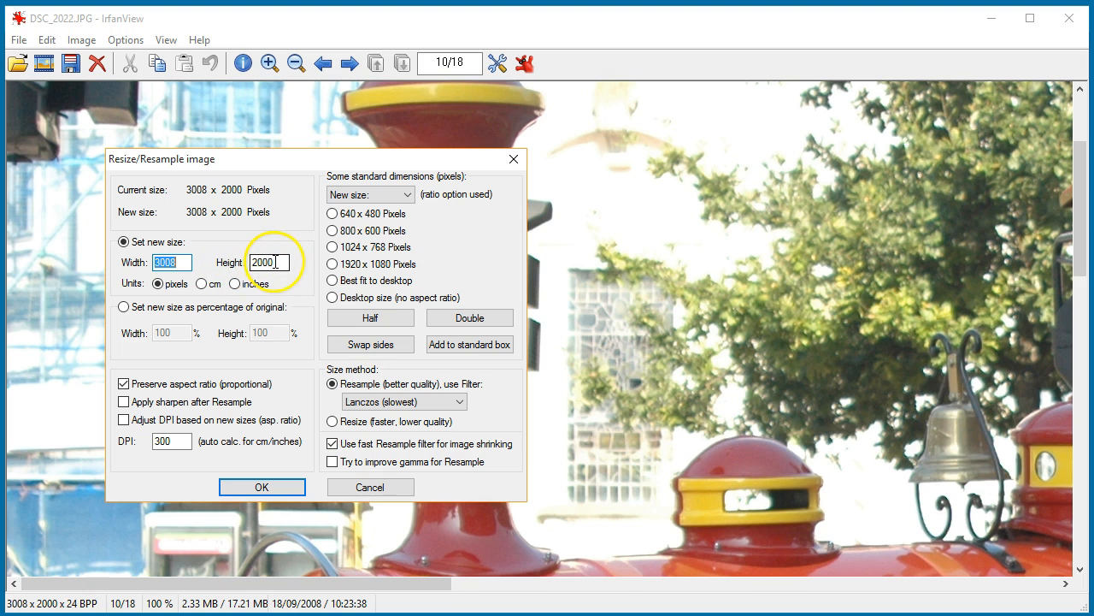
click(234, 285)
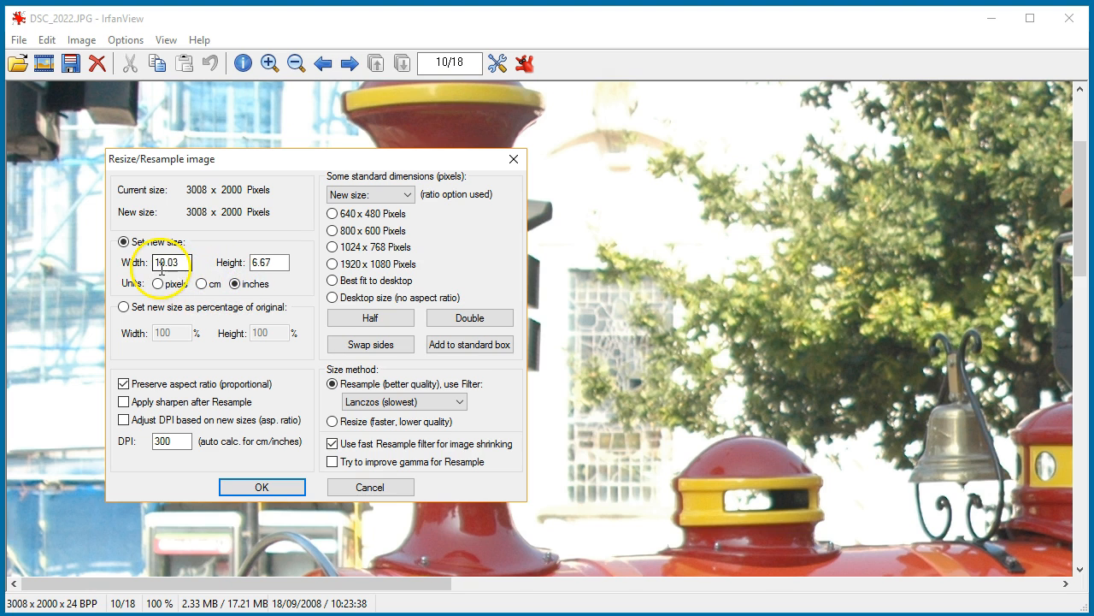
click(275, 264)
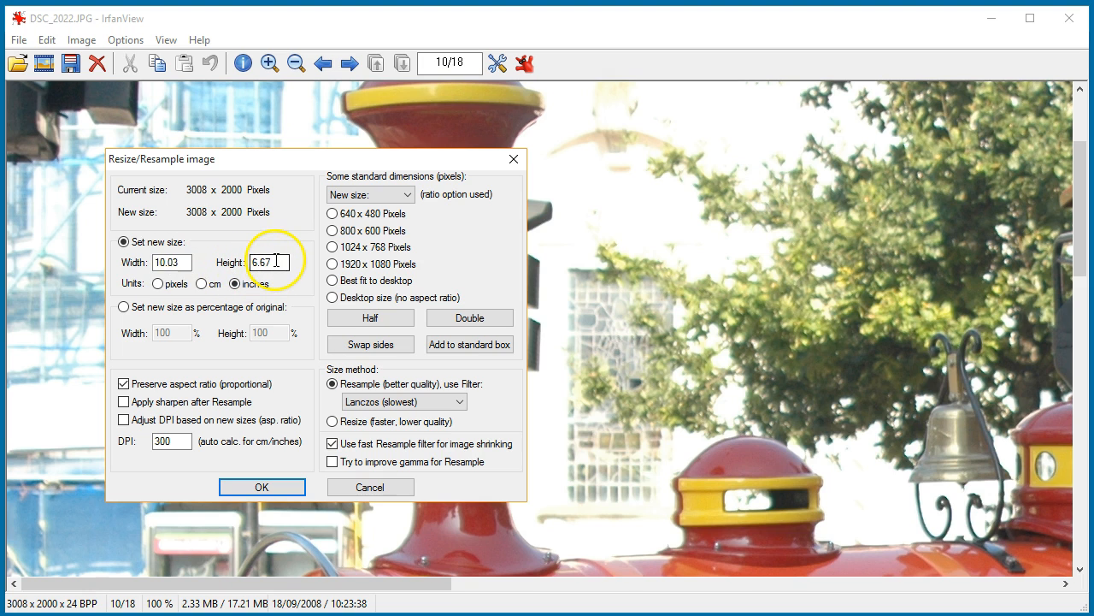
key(alt+p)
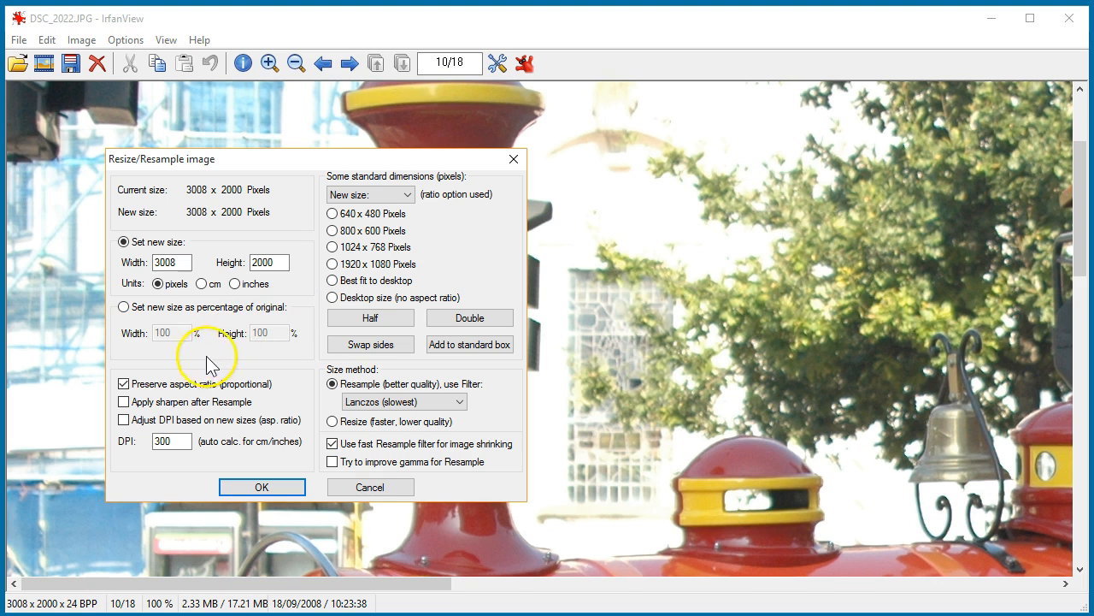
click(123, 384)
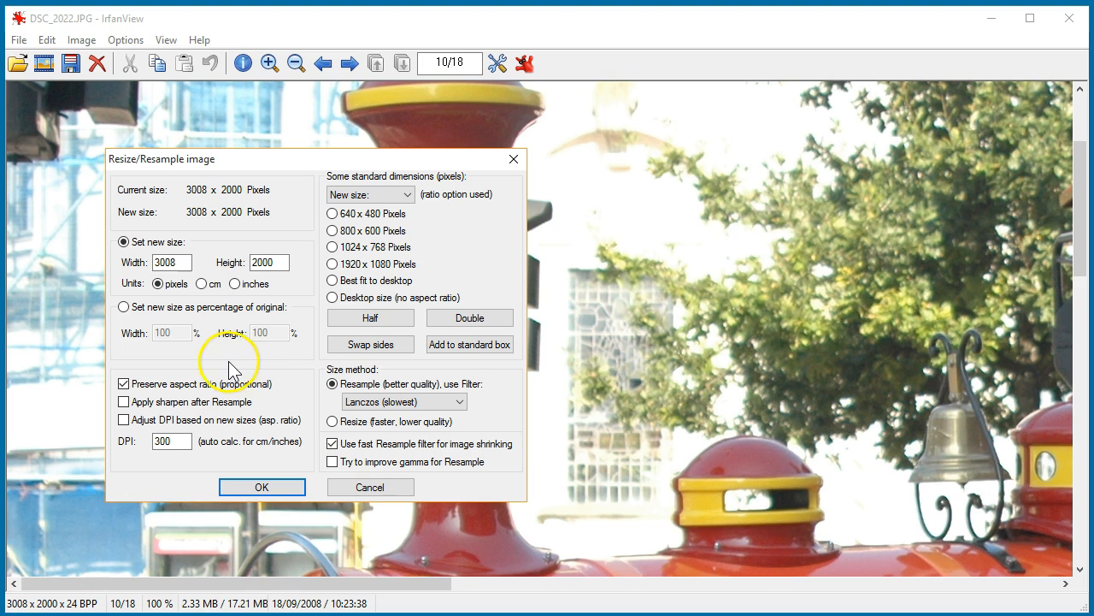
click(334, 233)
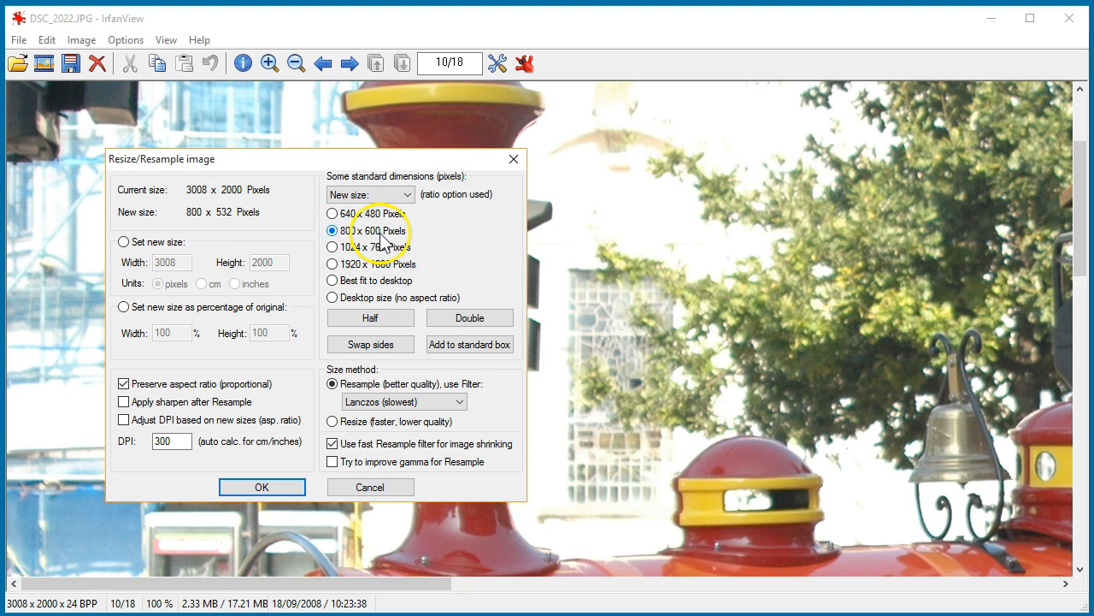
click(261, 487)
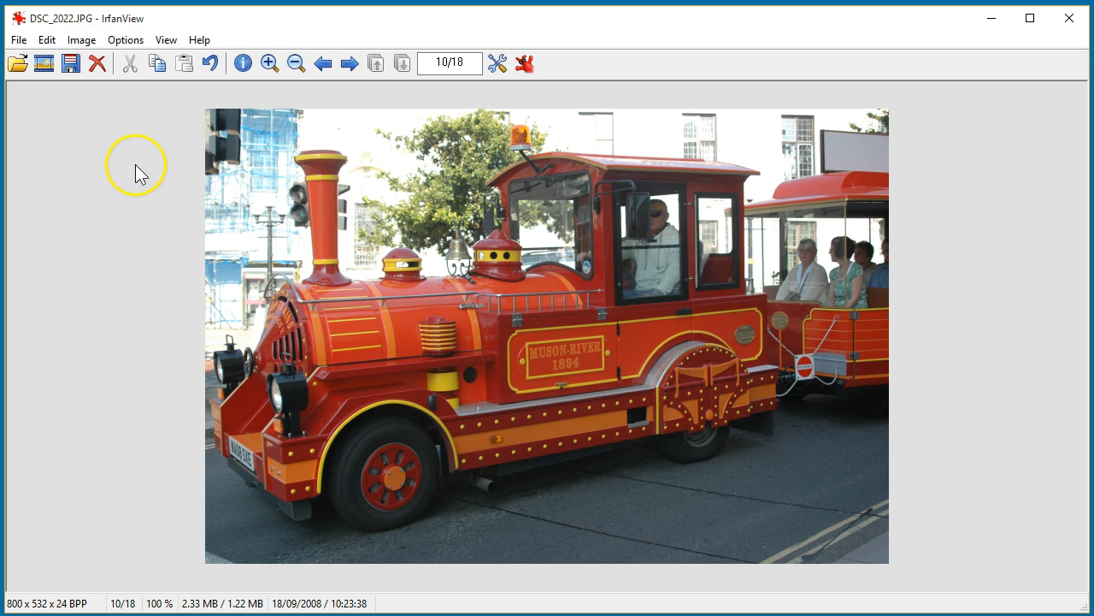
Save the resized image in the original folder as RedTrain-800px
click(18, 40)
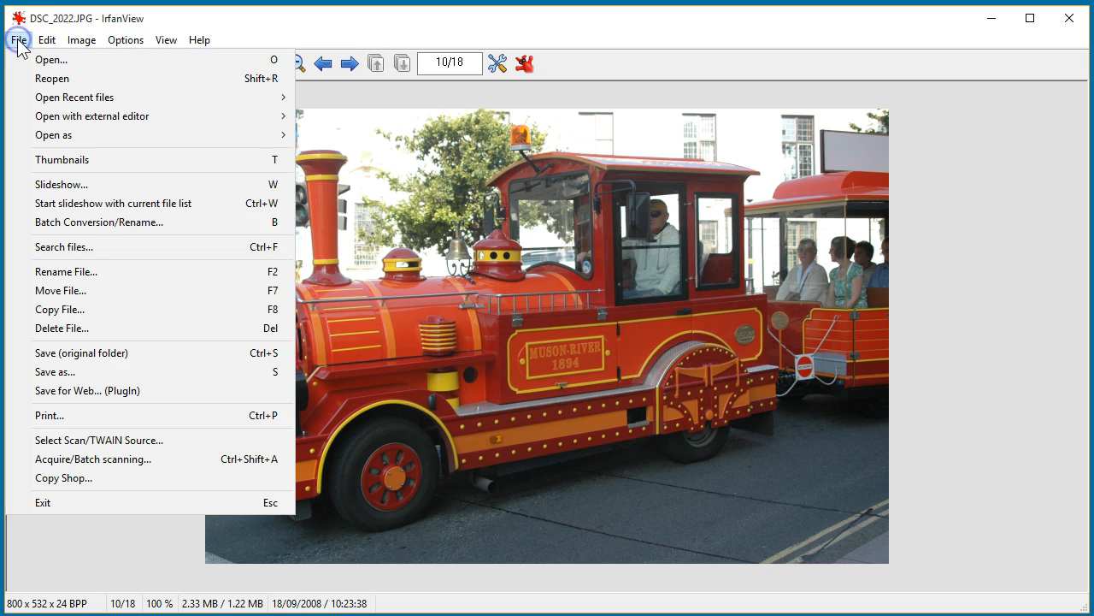
click(74, 354)
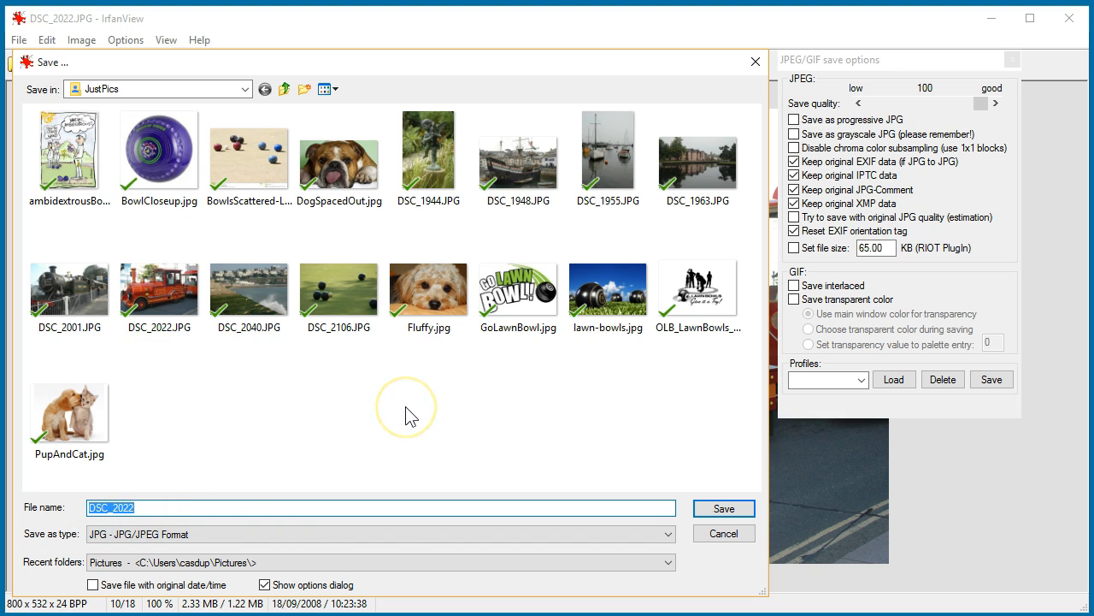
text(RedTrai)
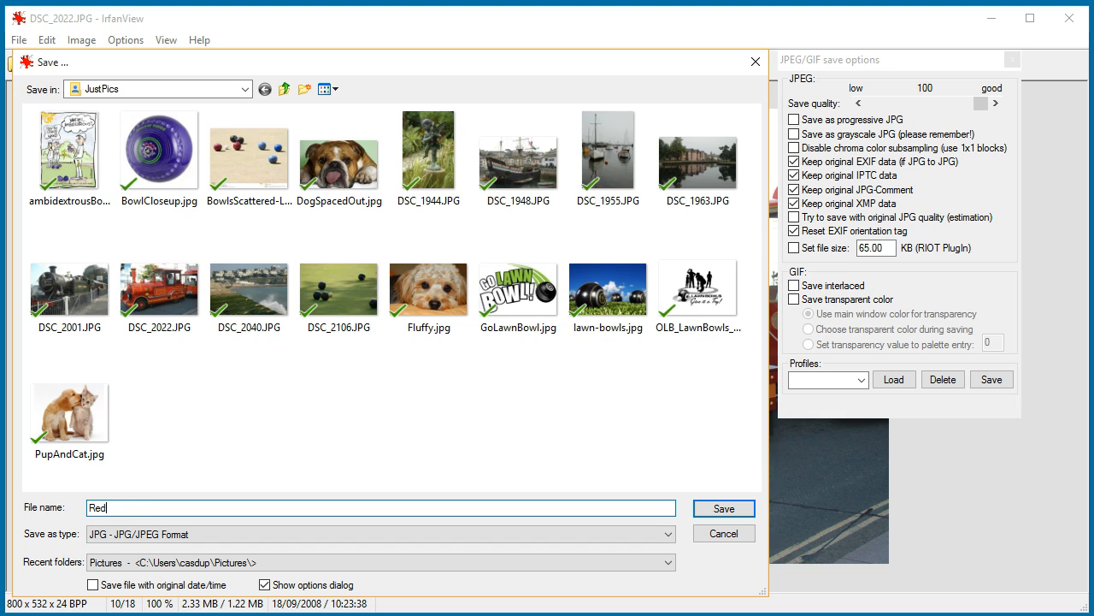
text(n-800px)
click(719, 509)
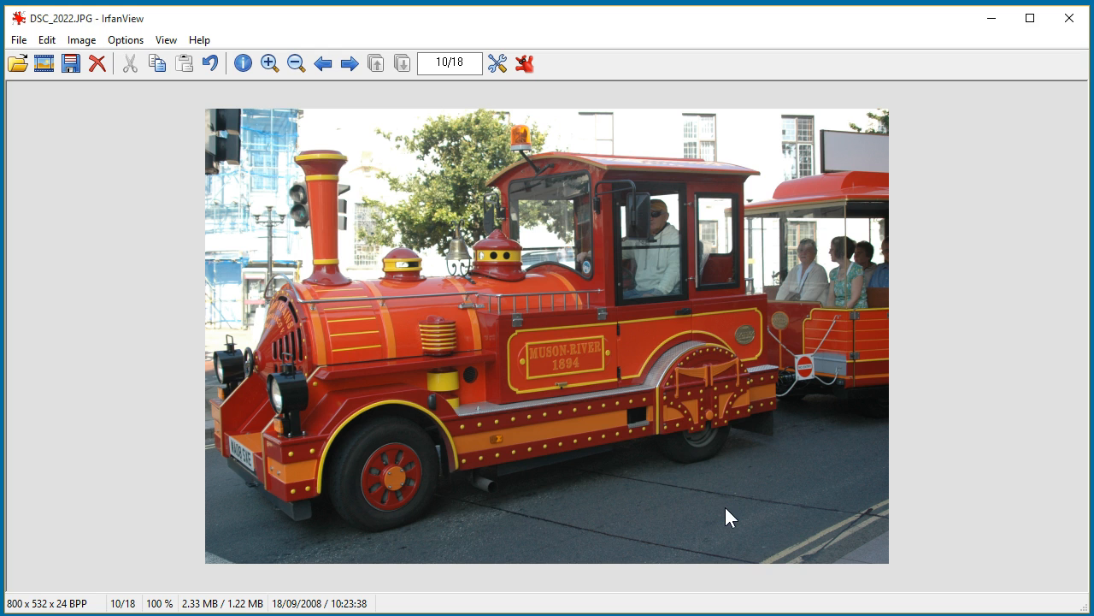
Close IrfanView and select RedTrain-800px.jpg in the JustPics folder to check its file size
click(1070, 22)
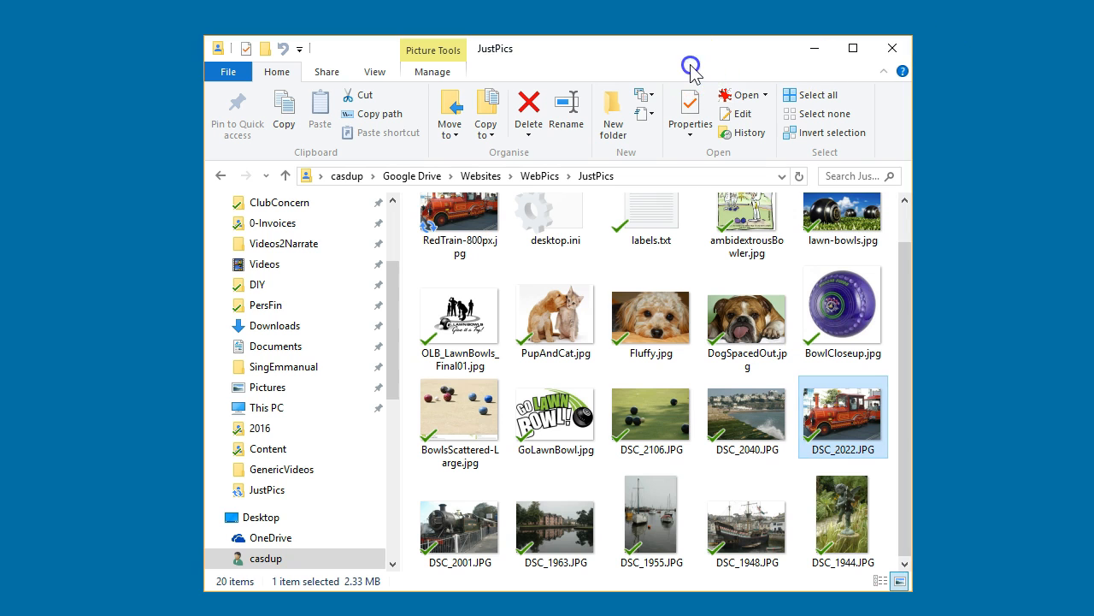
scroll(507, 342, up, 1)
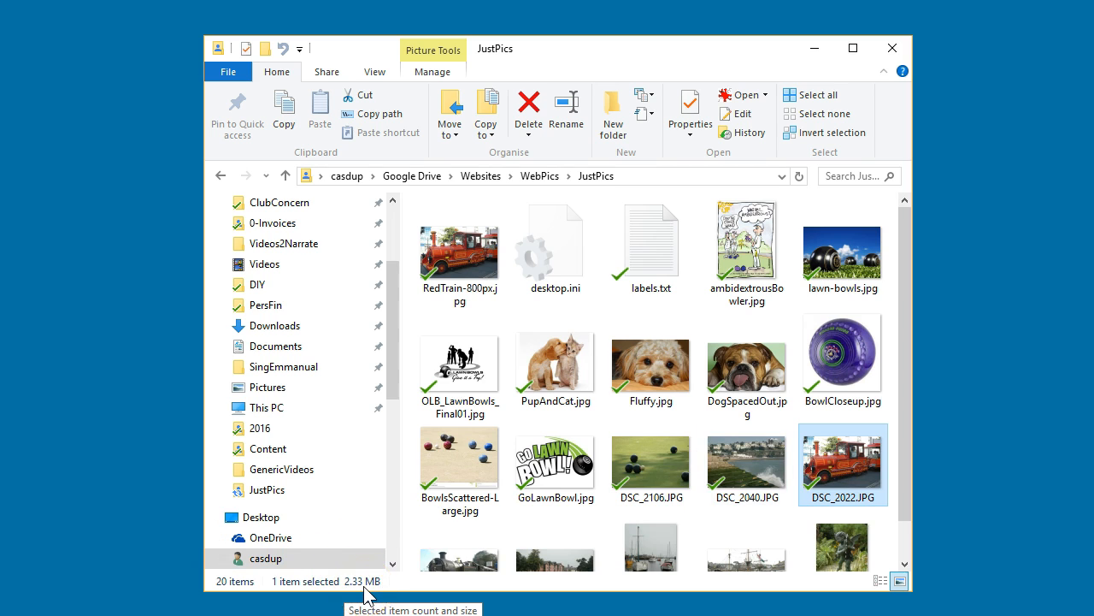
click(461, 244)
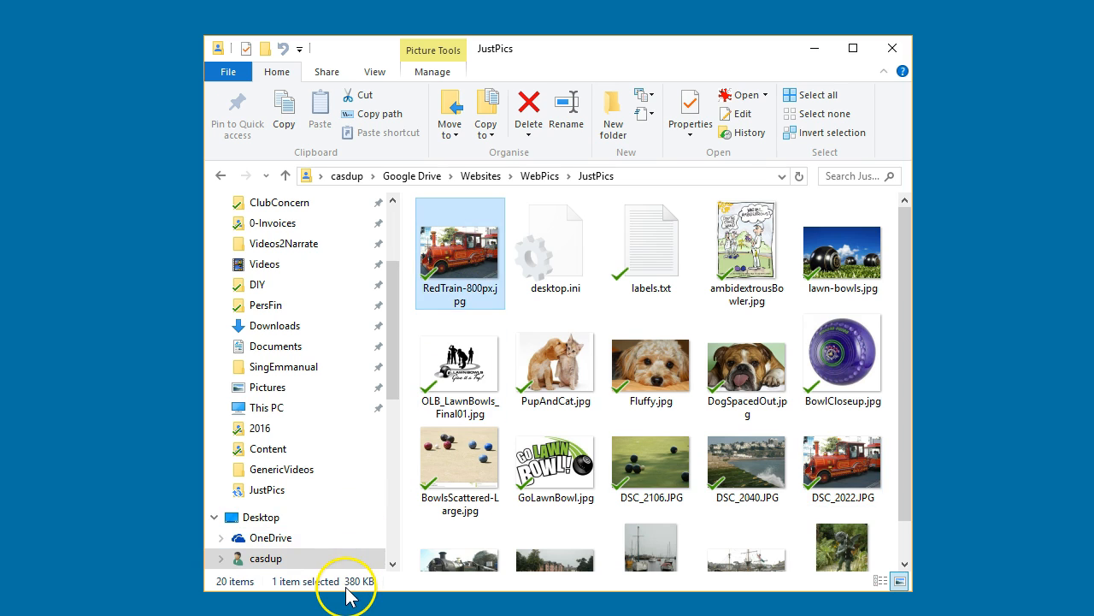